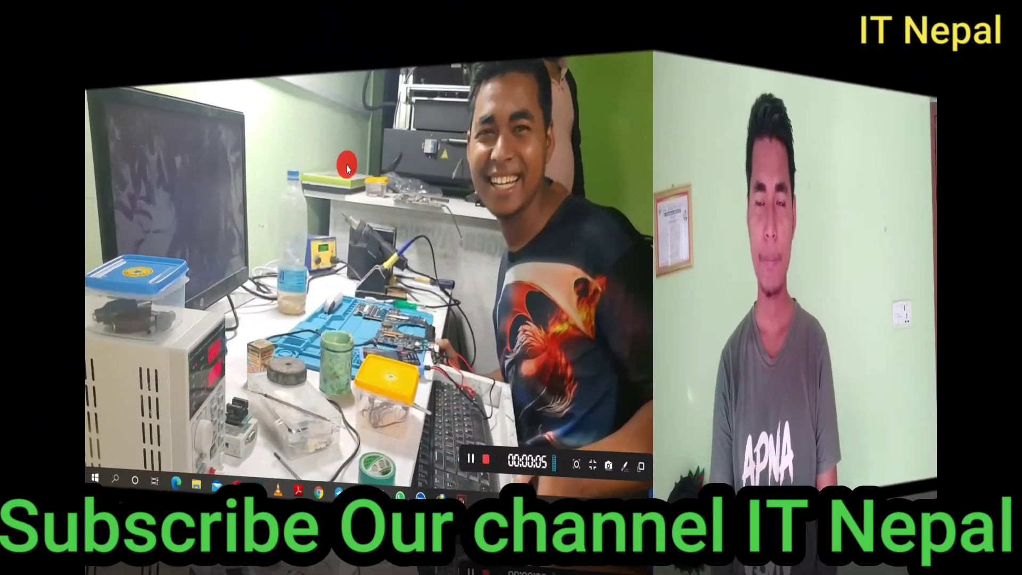
Refresh the Windows desktop four times, then launch Google Chrome from the taskbar
right_click(472, 127)
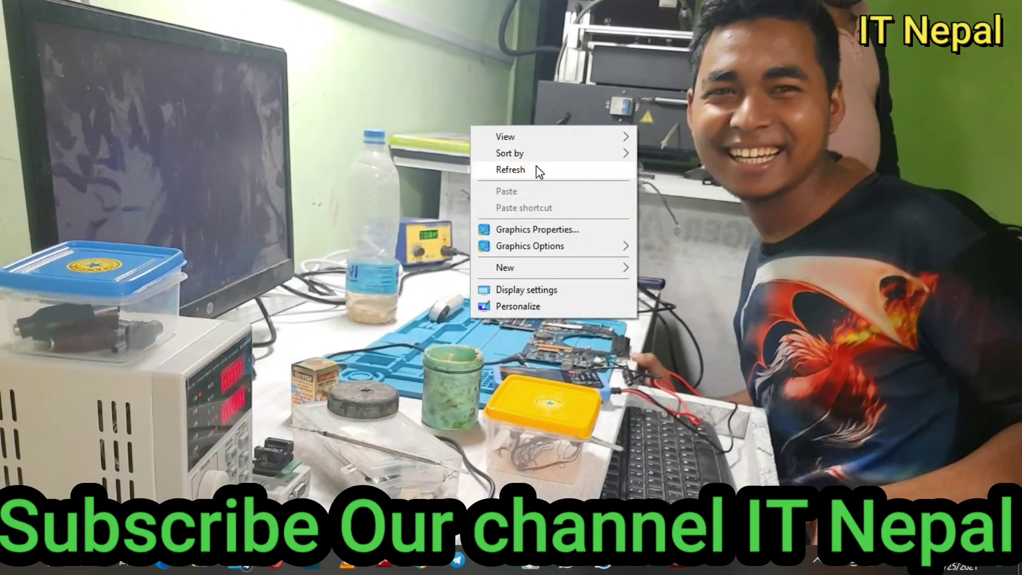
left_click(536, 168)
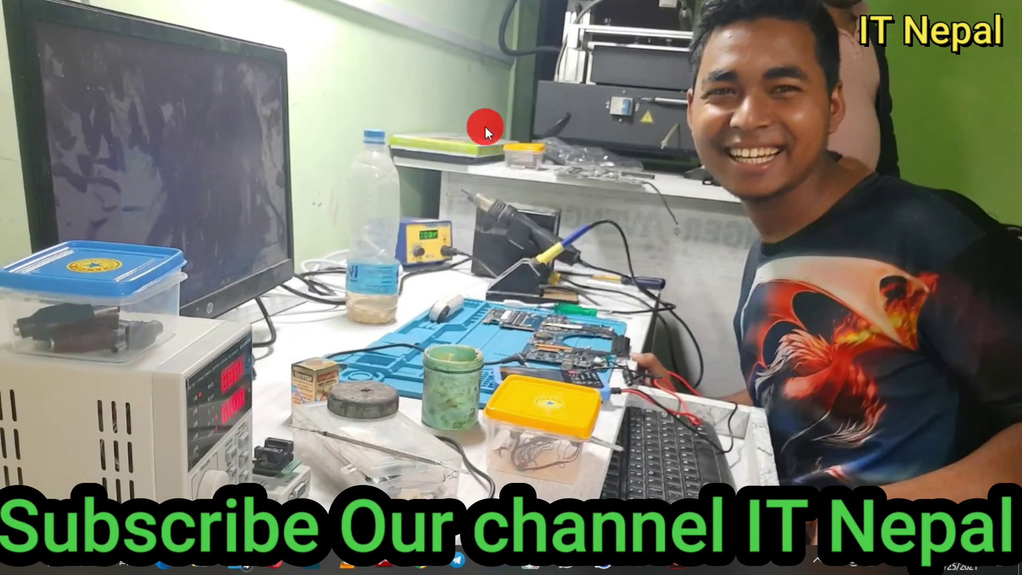
right_click(485, 127)
left_click(546, 168)
right_click(411, 79)
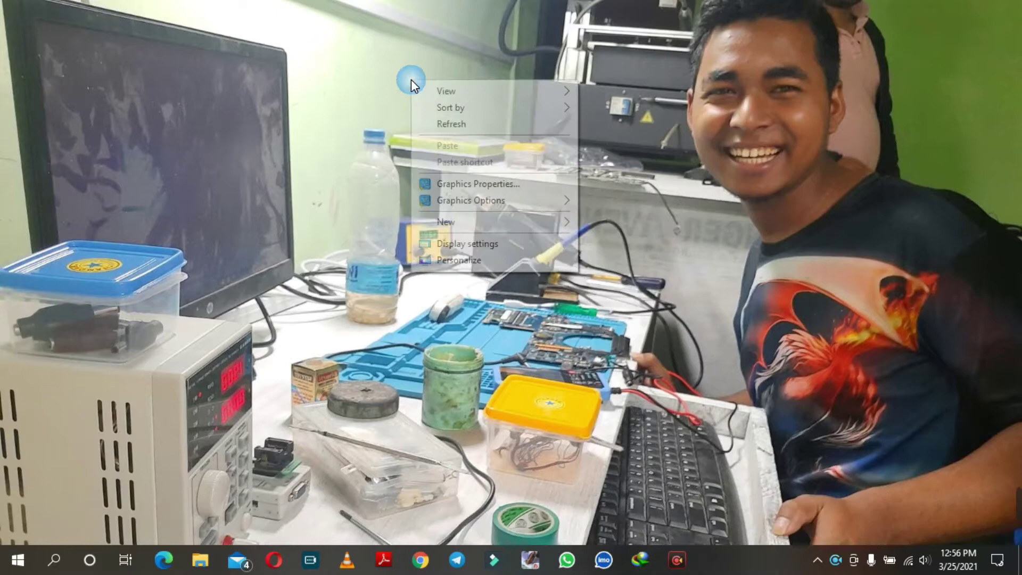
left_click(469, 120)
right_click(445, 108)
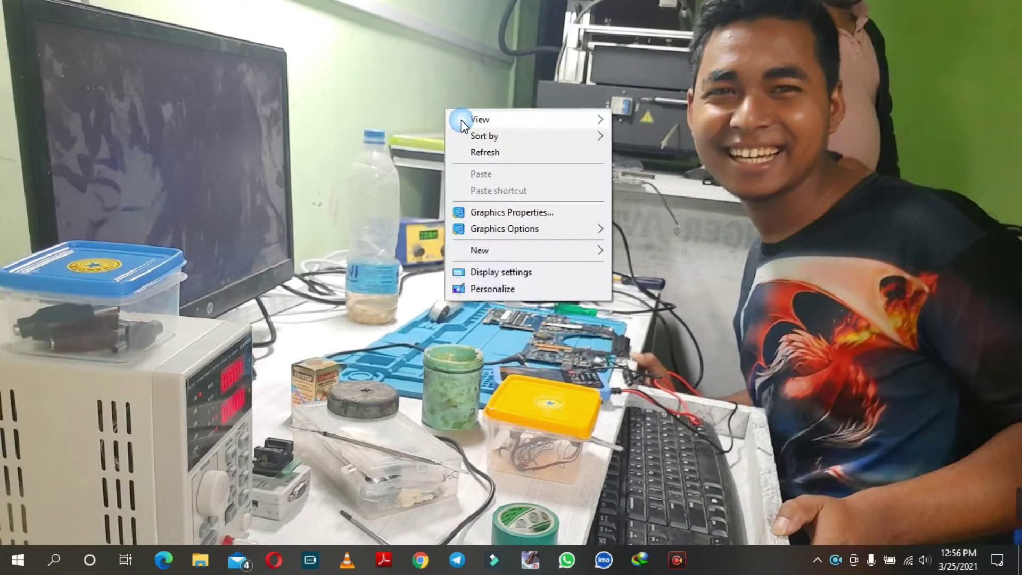
left_click(504, 152)
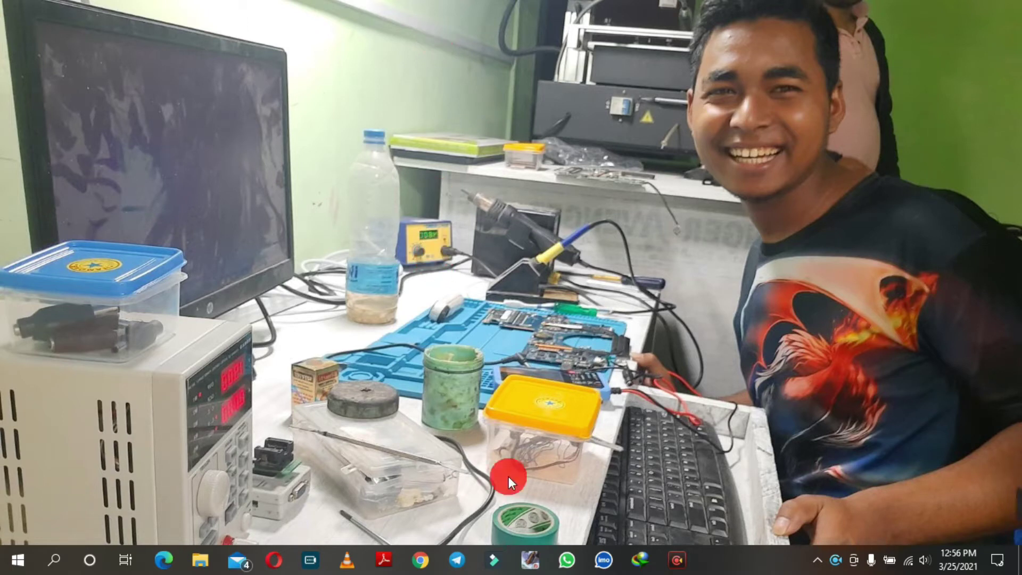
left_click(421, 563)
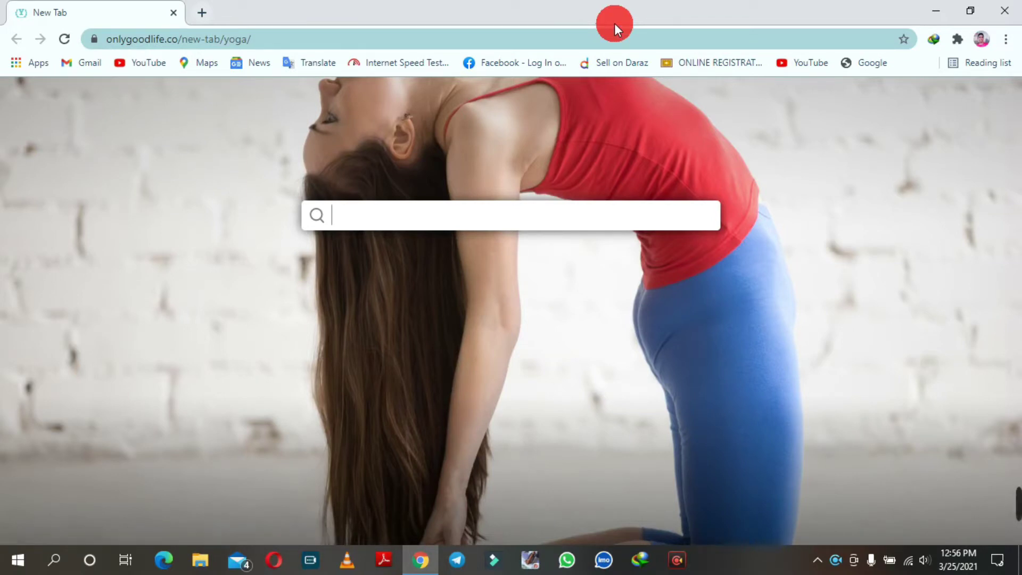
Replace the address with sharedrop.io, load the site, and create a new room
left_click(316, 40)
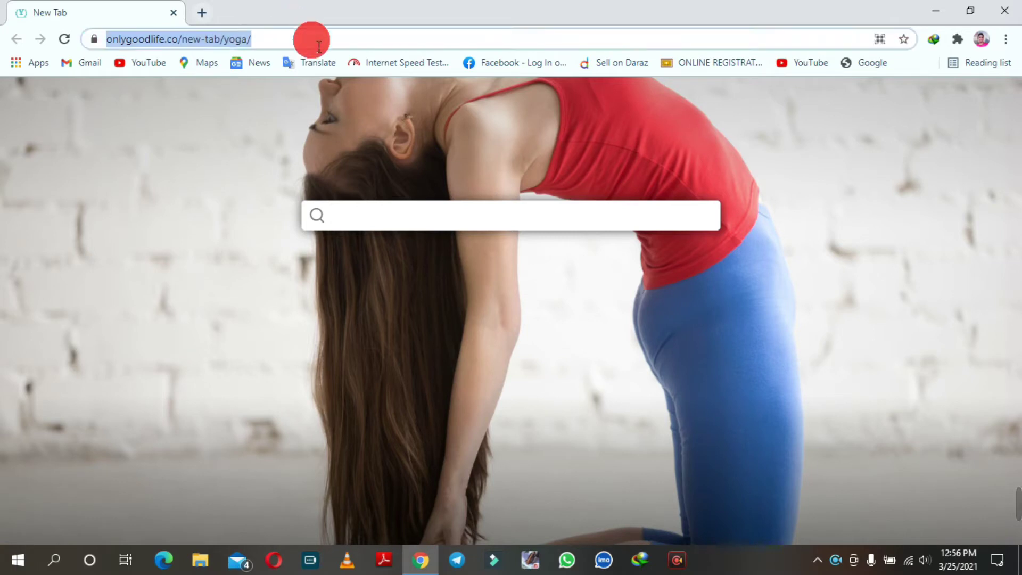
key("BackSpace")
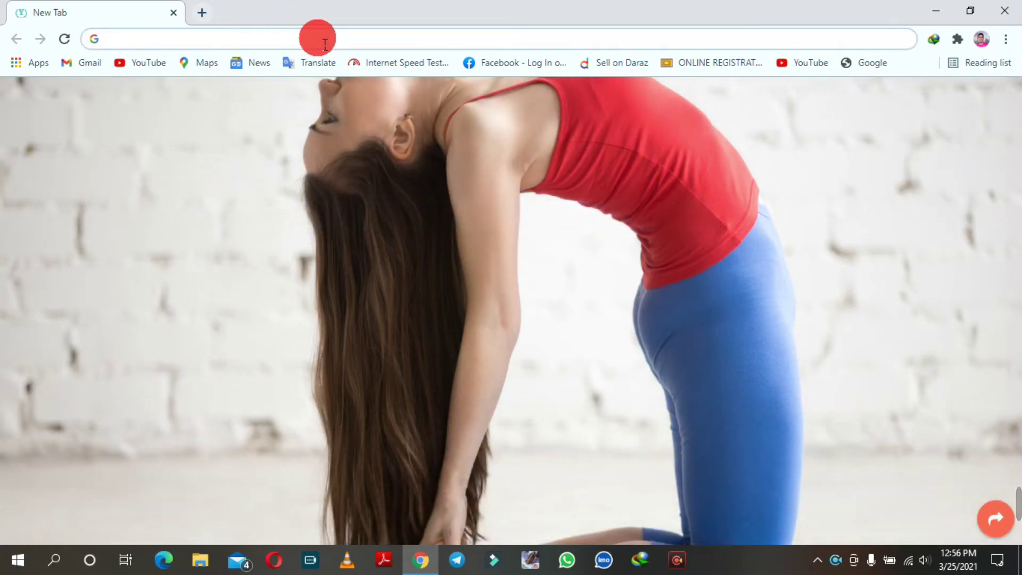
type("sharedrop.io")
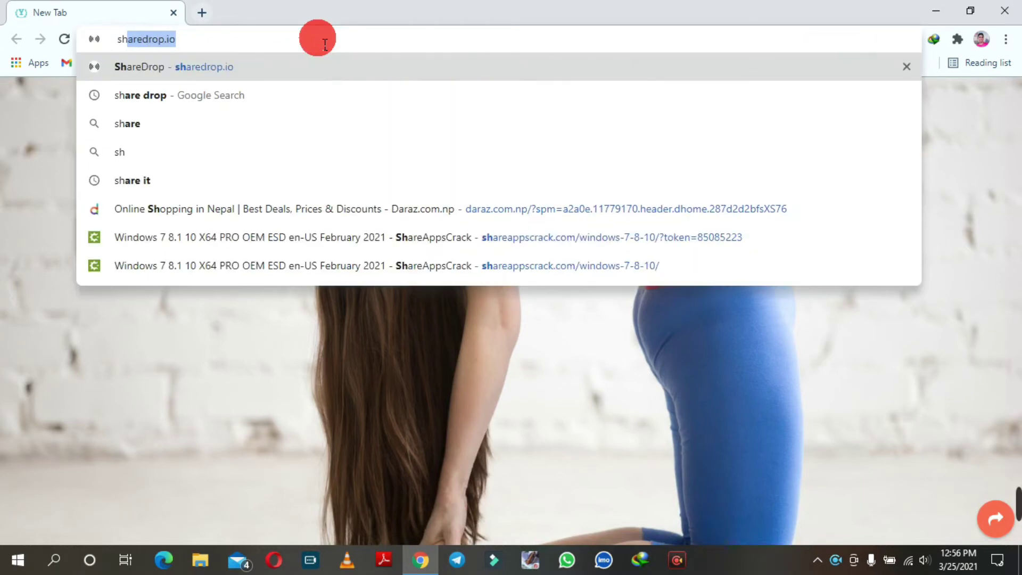
left_click(305, 37)
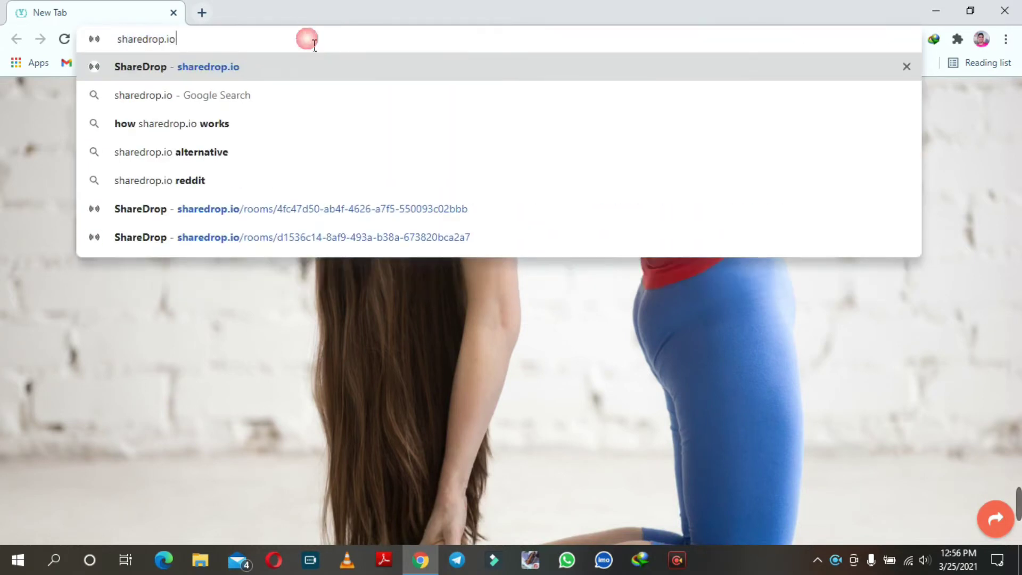
left_click_drag(181, 45, 122, 45)
left_click(229, 42)
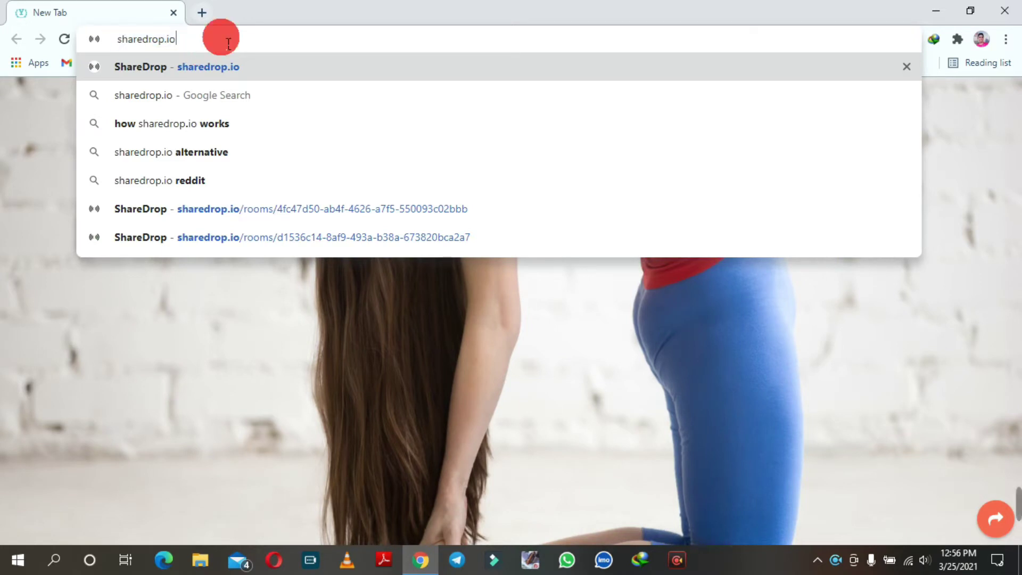
left_click(356, 43)
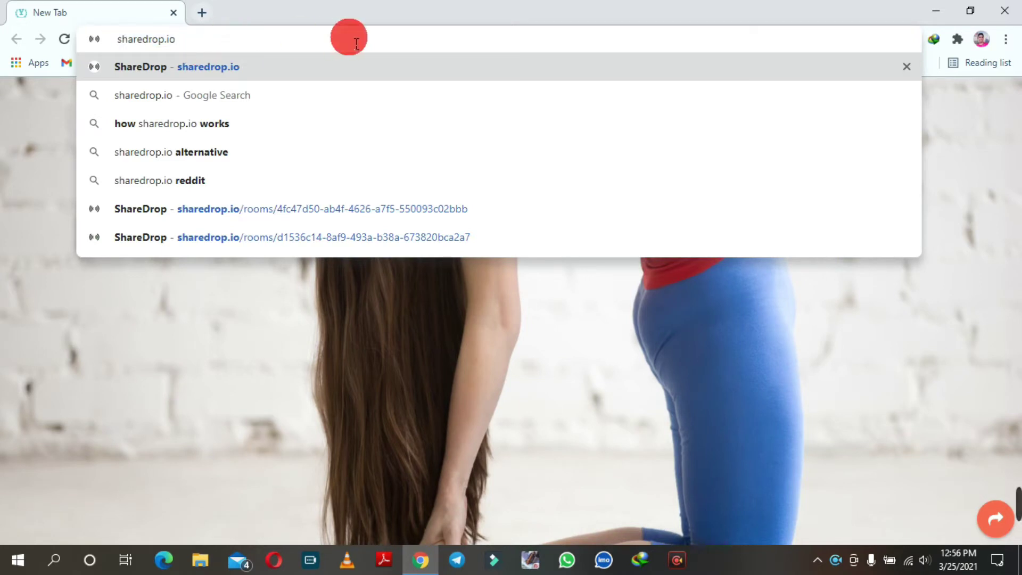
key("Return")
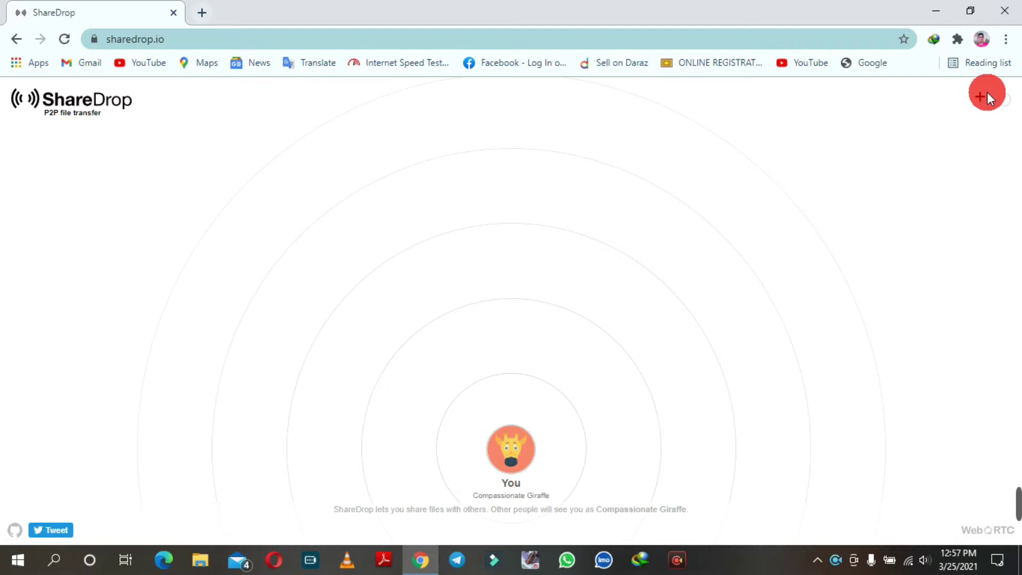
left_click(973, 98)
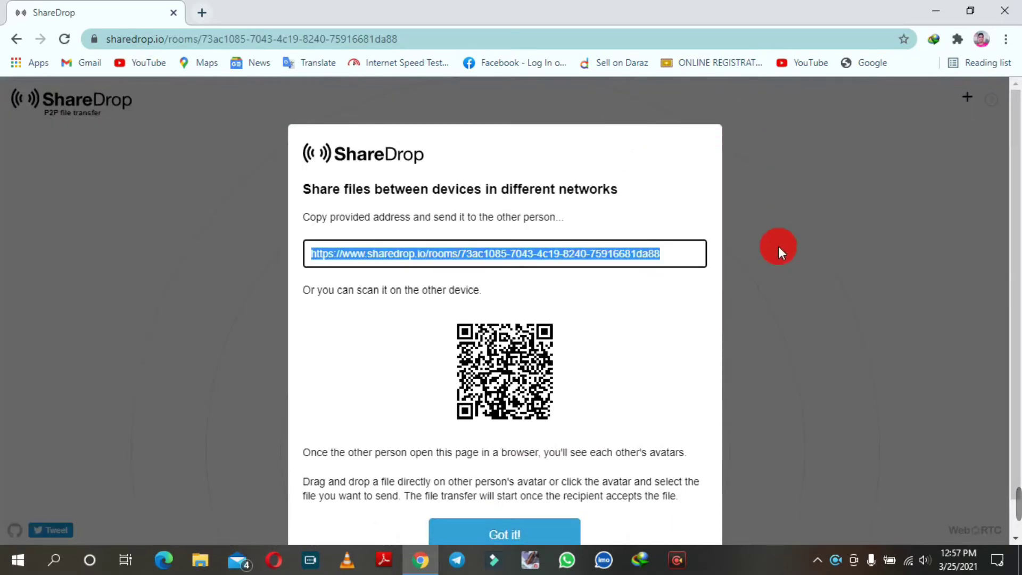
Copy the ShareDrop room link and open a second Chrome tab
right_click(600, 260)
left_click(613, 262)
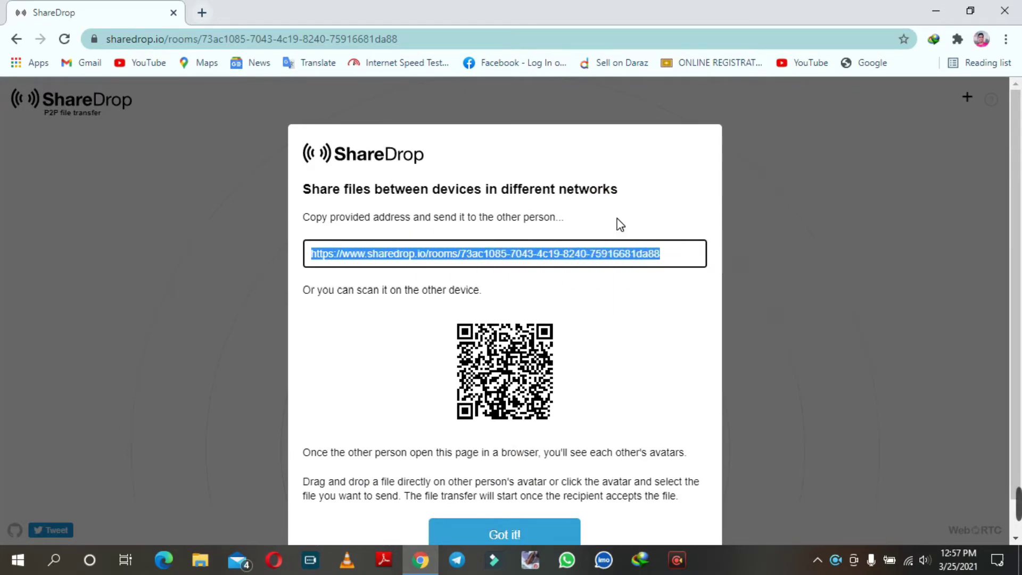
left_click(205, 12)
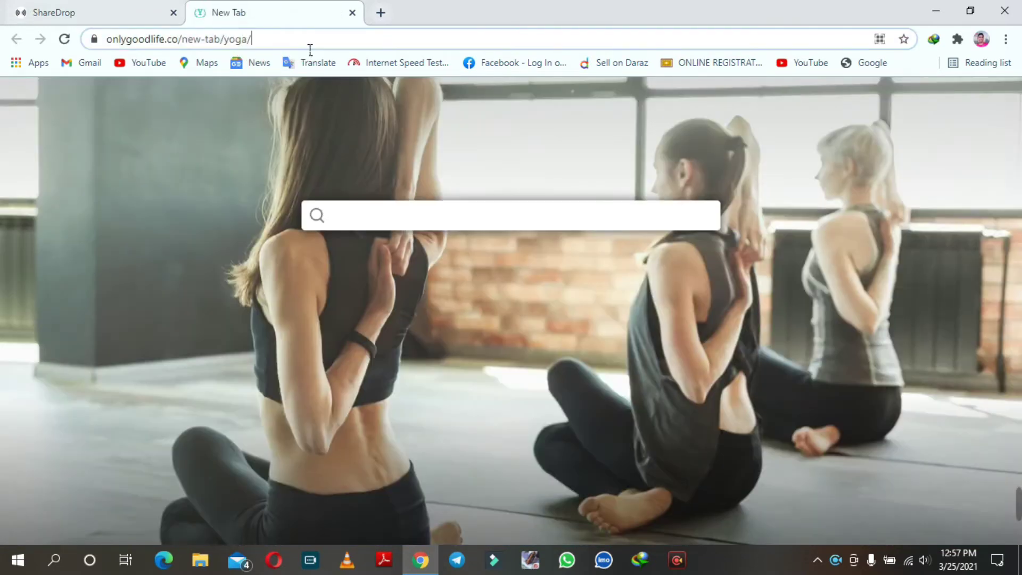
left_click(310, 48)
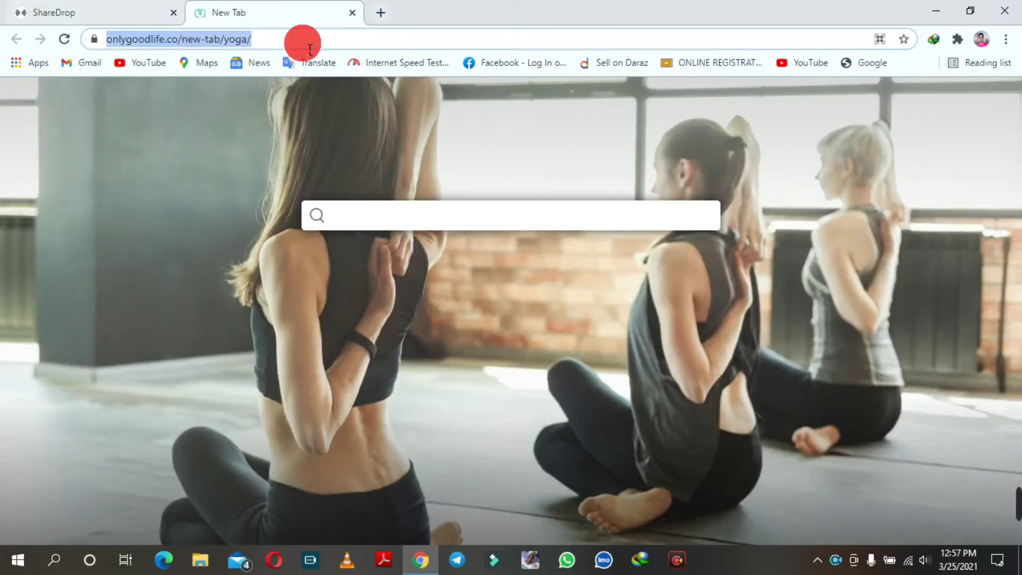
Clear the new tab's address, open Facebook via its bookmark, and show recent Messenger chats
key("BackSpace")
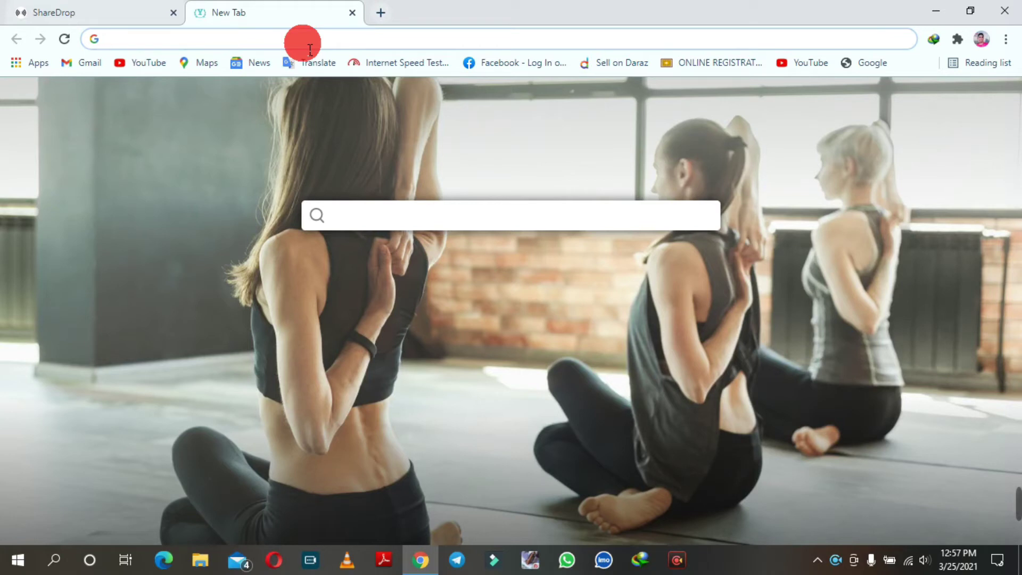
left_click(551, 65)
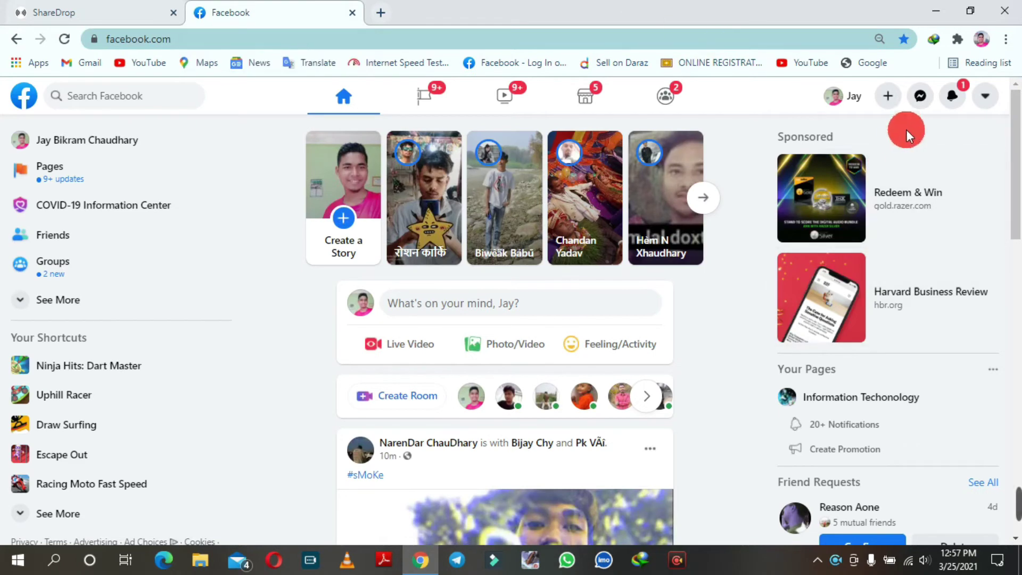
left_click(920, 97)
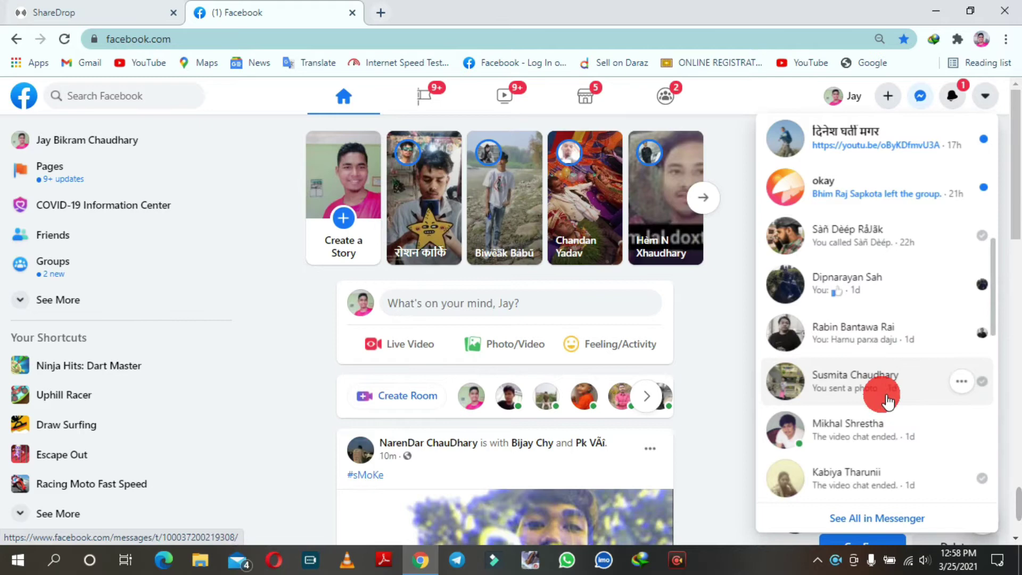
Paste the copied ShareDrop room link into a contact's Messenger chat and send it
left_click(874, 392)
left_click(847, 530)
left_click(854, 533)
key("ctrl+v")
key("Return")
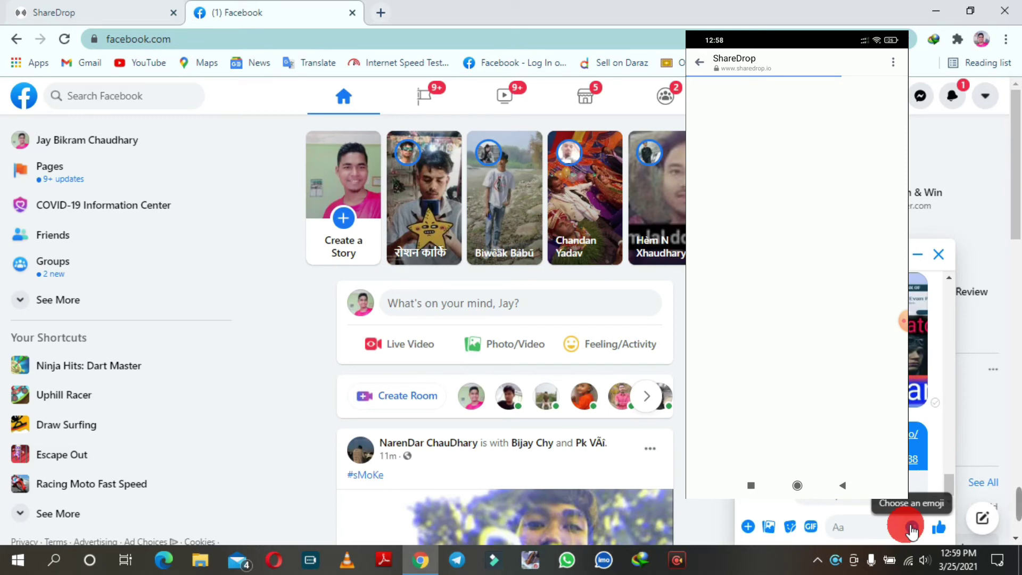
In the ShareDrop room, pick the Desktop JPG photo and send it to Convivial Goat
left_click(86, 16)
left_click(543, 532)
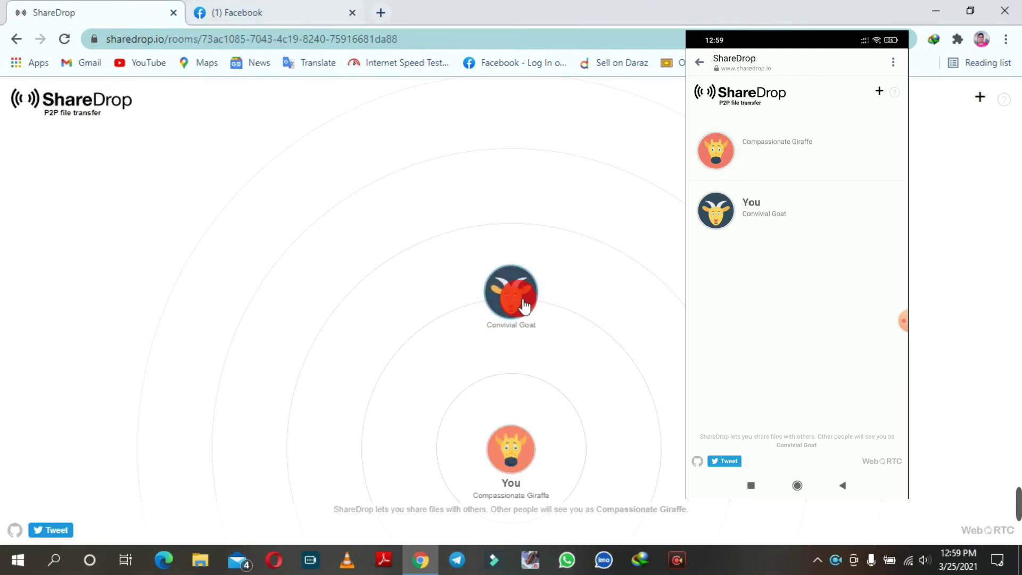
left_click(519, 299)
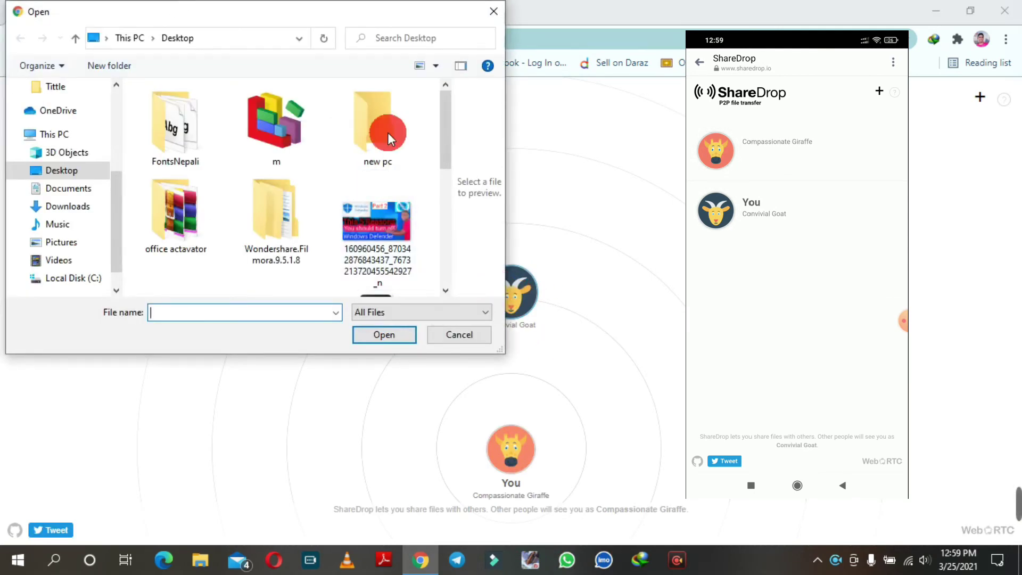
mouse_move(448, 123)
left_mouse_down()
mouse_move(462, 239)
mouse_move(456, 107)
left_mouse_up()
left_click(366, 117)
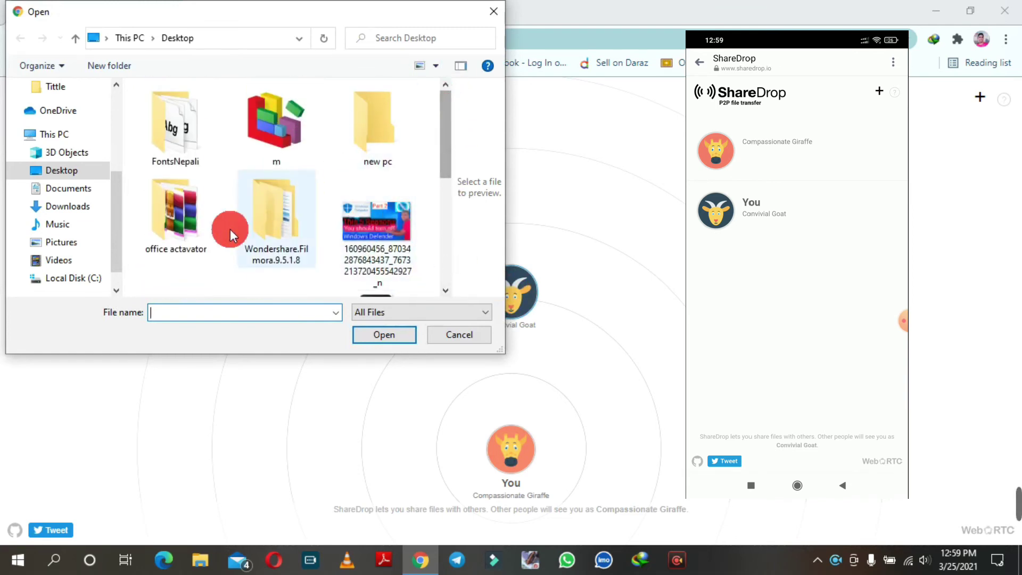
left_click(190, 135)
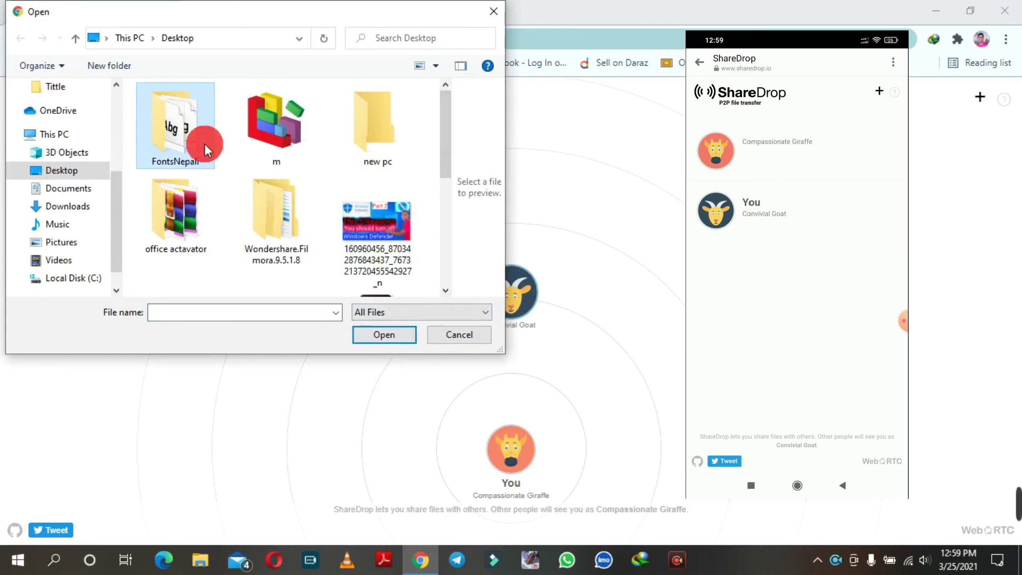
left_click(383, 335)
key("BackSpace")
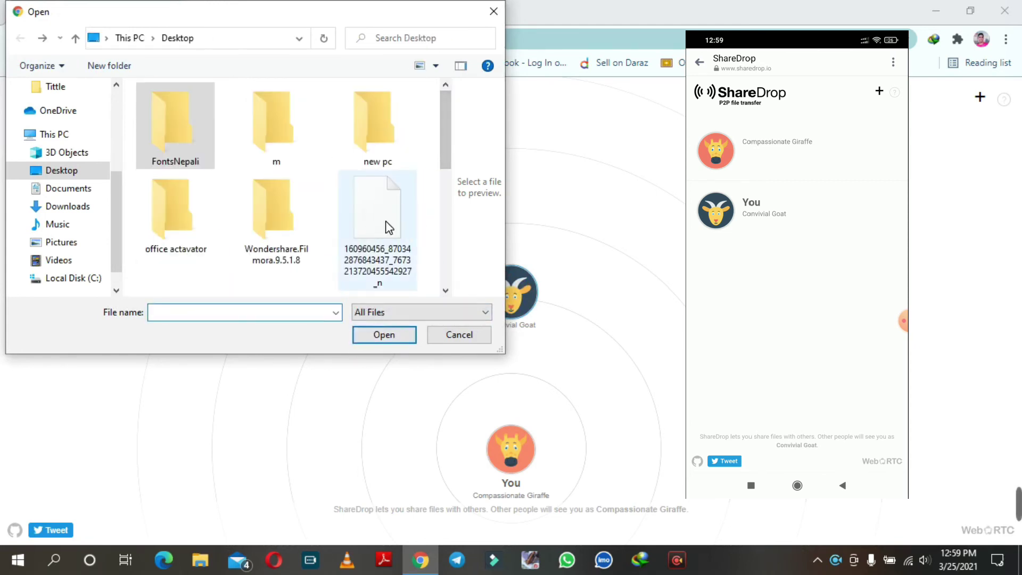
left_click(386, 221)
left_click(391, 337)
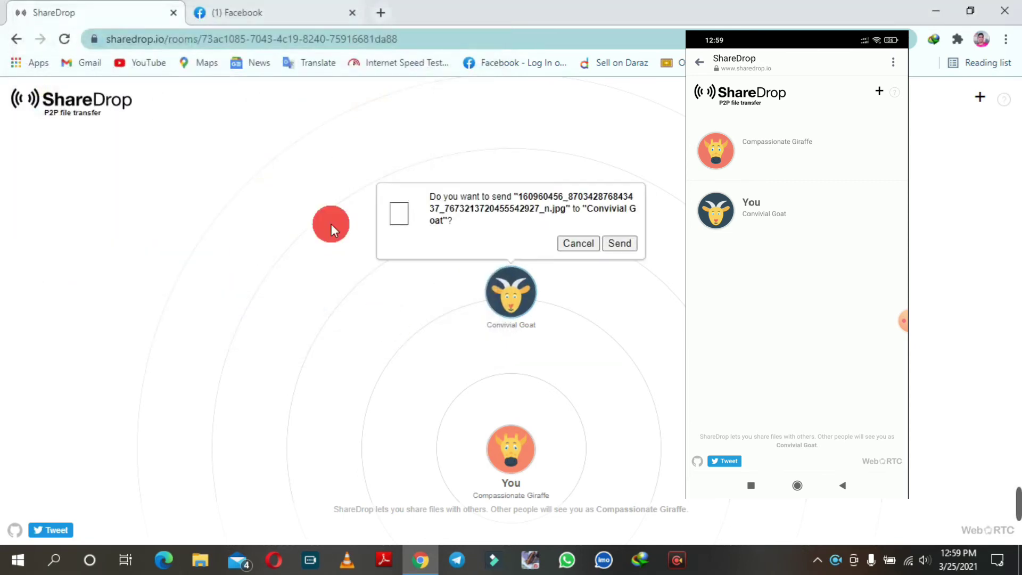
left_click(627, 245)
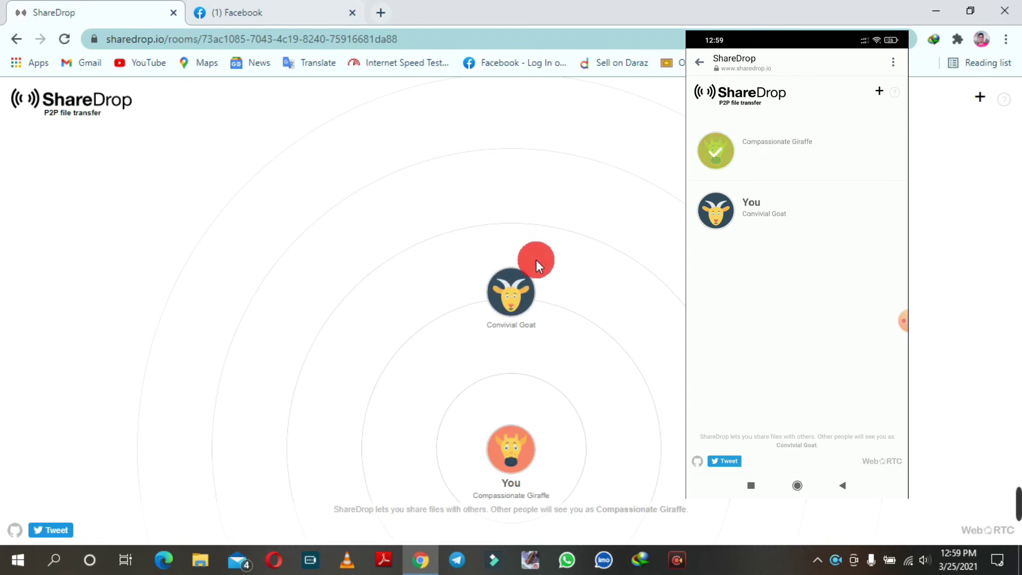
Choose ApplicationDetails.pdf from the Desktop and send it to Convivial Goat
left_click(526, 294)
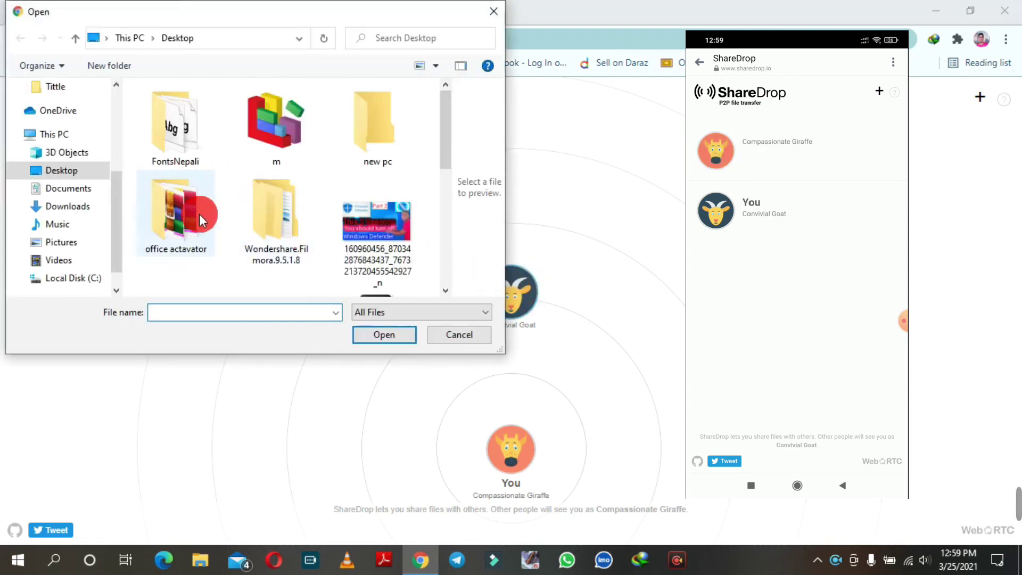
scroll(235, 235, "down", 3)
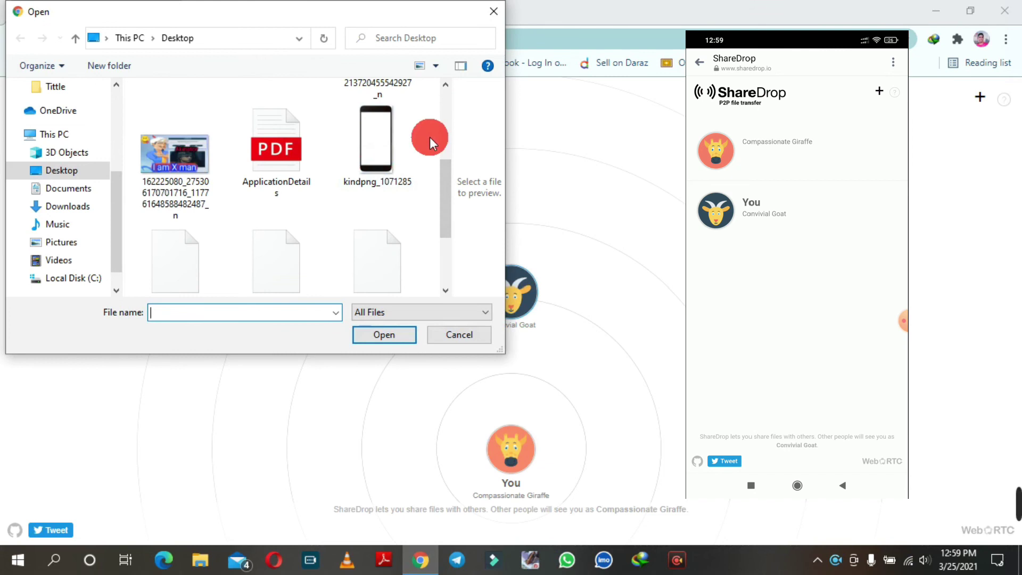
left_click(286, 135)
left_click(378, 334)
left_click(613, 245)
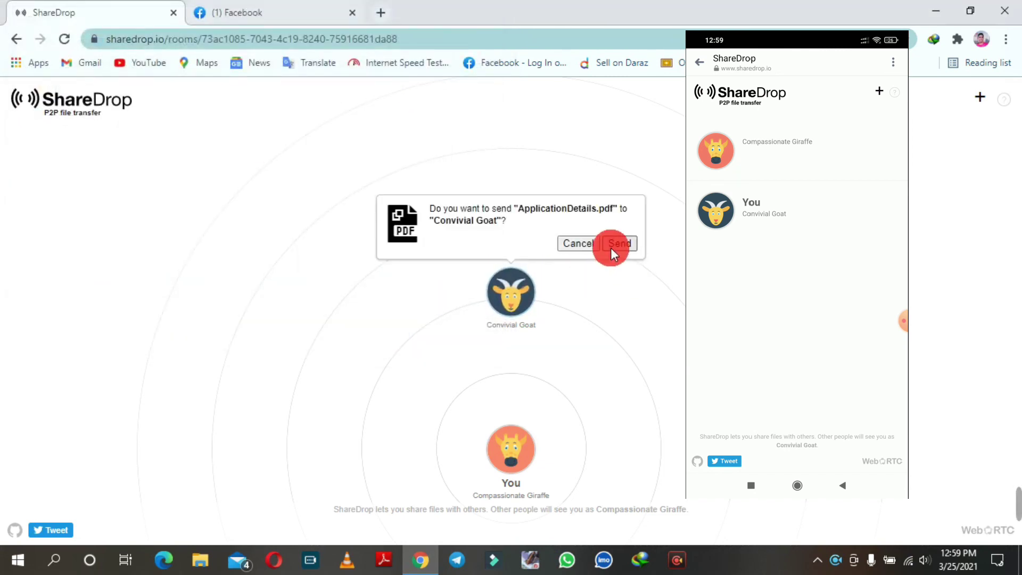